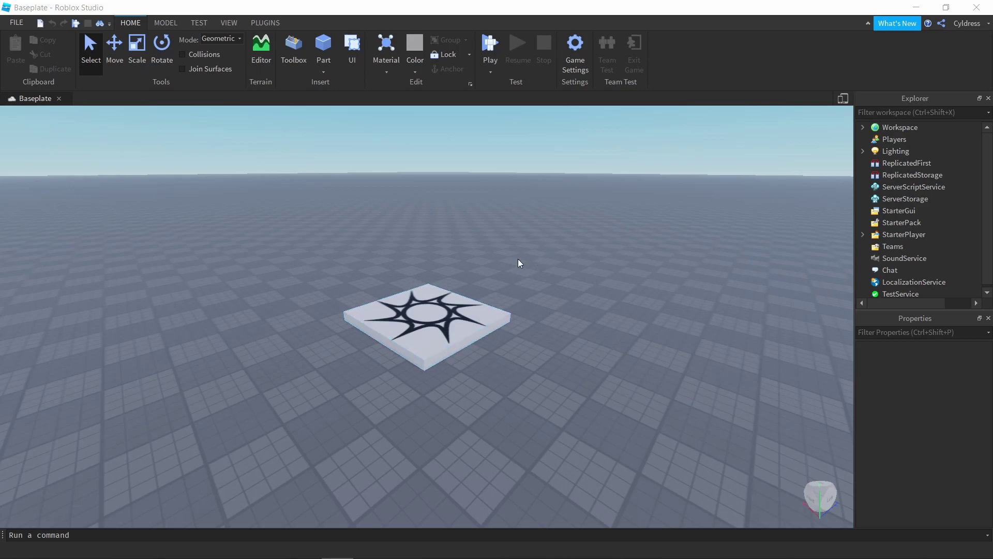
{"action": "right_click_drag", "start_coordinate": [551, 280], "coordinate": [551, 284]}
{"action": "key", "text": "d"}
{"action": "key", "text": "s"}
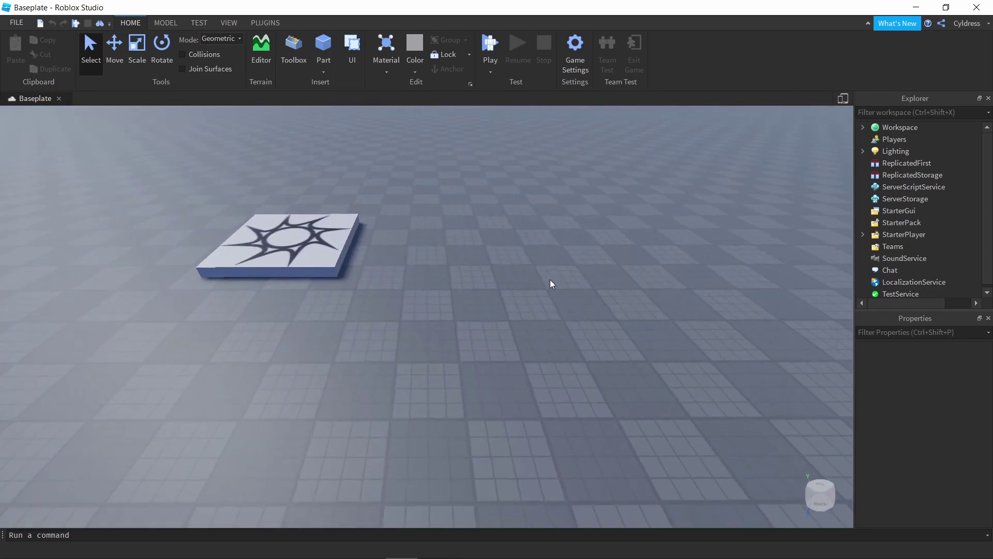
{"action": "key", "text": "d"}
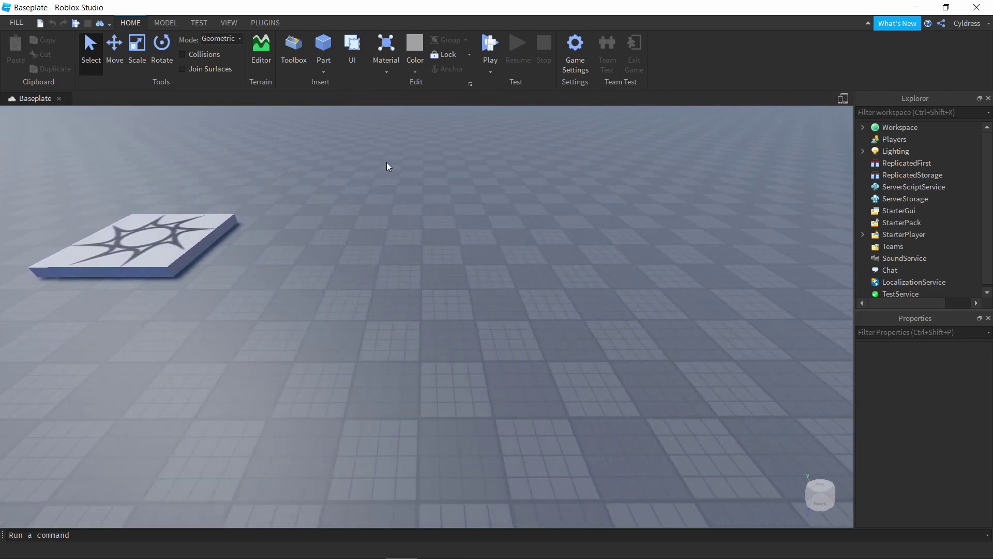
{"action": "left_click", "coordinate": [323, 46]}
{"action": "right_click_drag", "start_coordinate": [486, 328], "coordinate": [481, 271]}
{"action": "scroll", "coordinate": [352, 148], "scroll_direction": "down", "scroll_amount": 3}
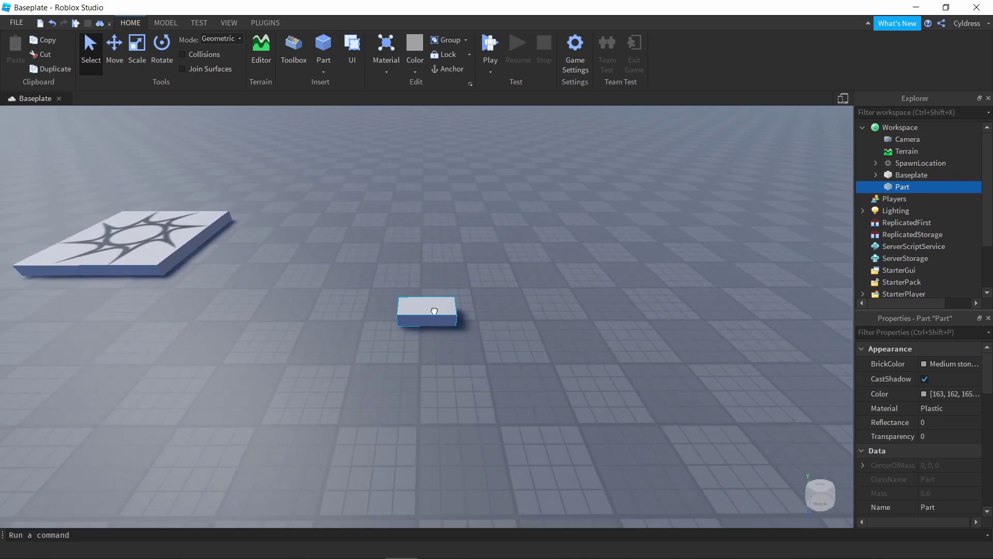
{"action": "key", "text": "Delete"}
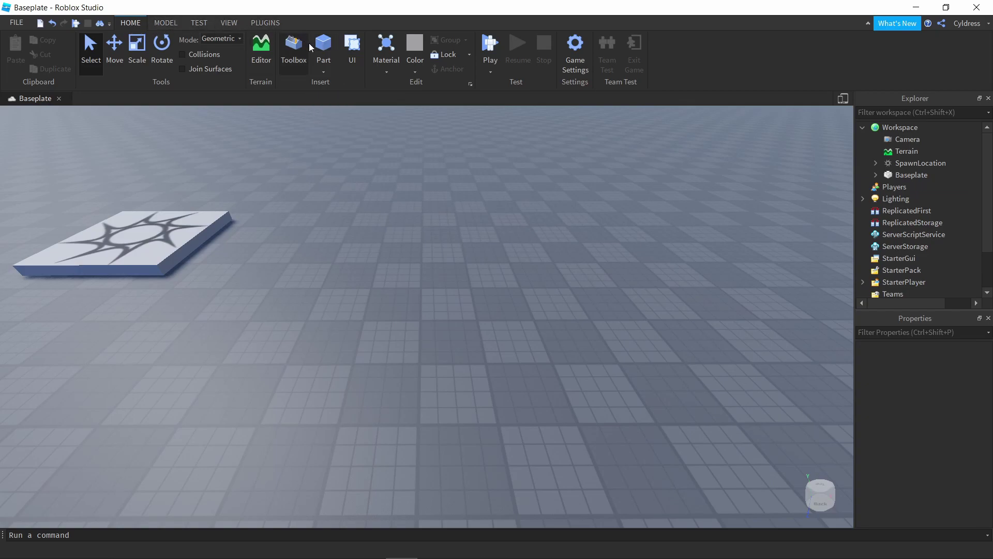
- Insert a block part beside the spawn pad and scale it into a near-cube of about 2 × 1.9 × 2 studs
{"action": "left_click", "coordinate": [334, 47]}
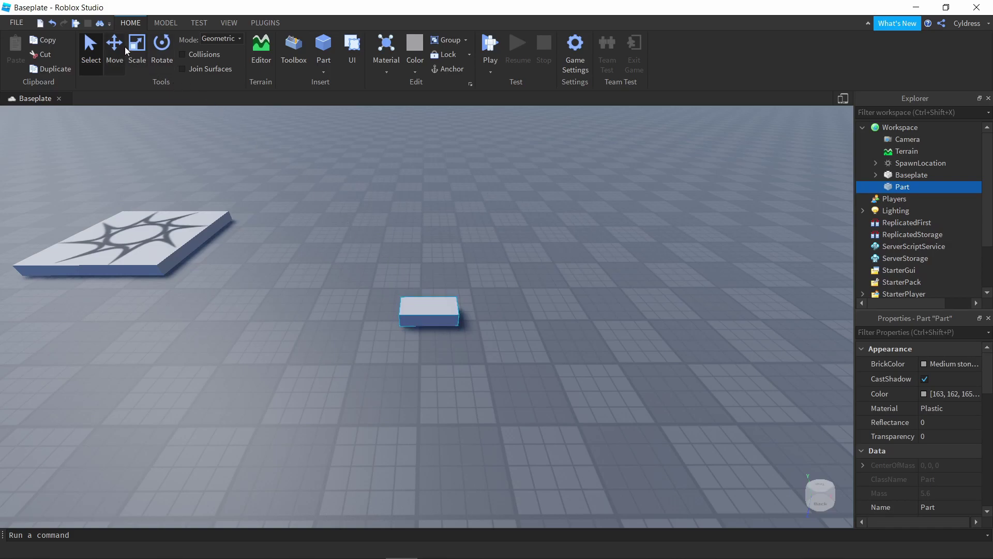
{"action": "left_click", "coordinate": [137, 52]}
{"action": "scroll", "coordinate": [414, 362], "scroll_direction": "up", "scroll_amount": 5}
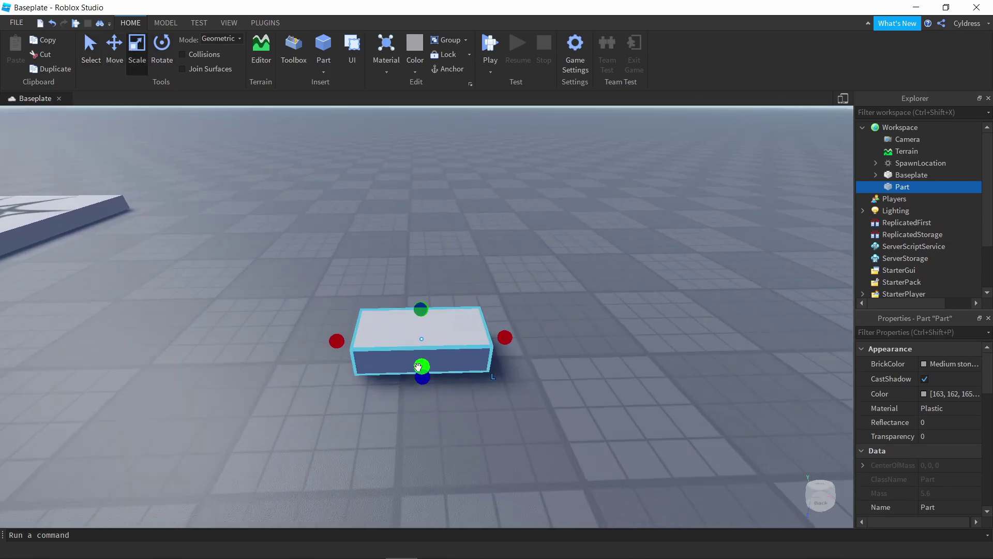
{"action": "left_click_drag", "start_coordinate": [341, 341], "coordinate": [400, 340]}
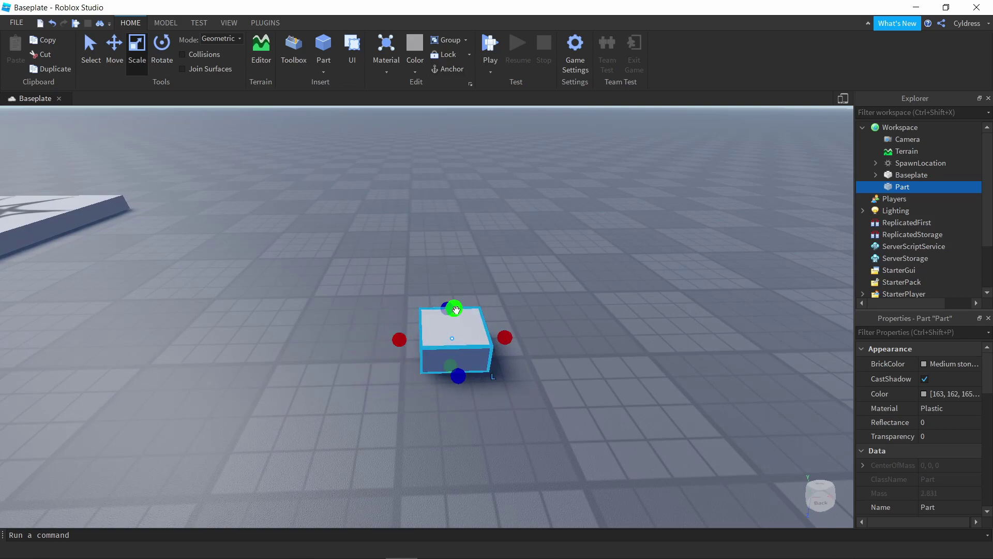
{"action": "left_click_drag", "start_coordinate": [453, 306], "coordinate": [459, 280]}
{"action": "left_click", "coordinate": [557, 266]}
{"action": "left_click", "coordinate": [454, 324]}
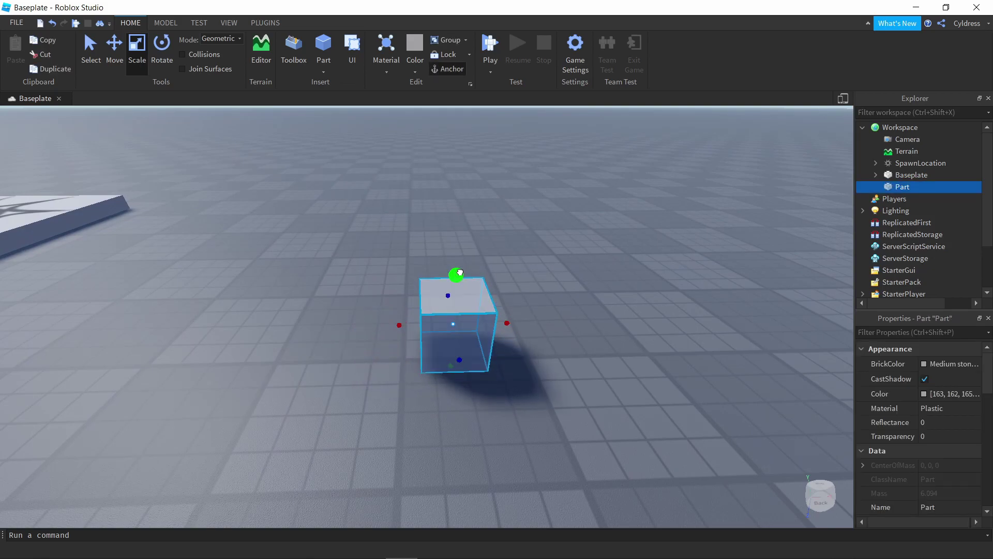
- Reposition the cube farther back and raise it above the baseplate to a height of about 3.7 studs
{"action": "left_click_drag", "start_coordinate": [472, 362], "coordinate": [468, 292]}
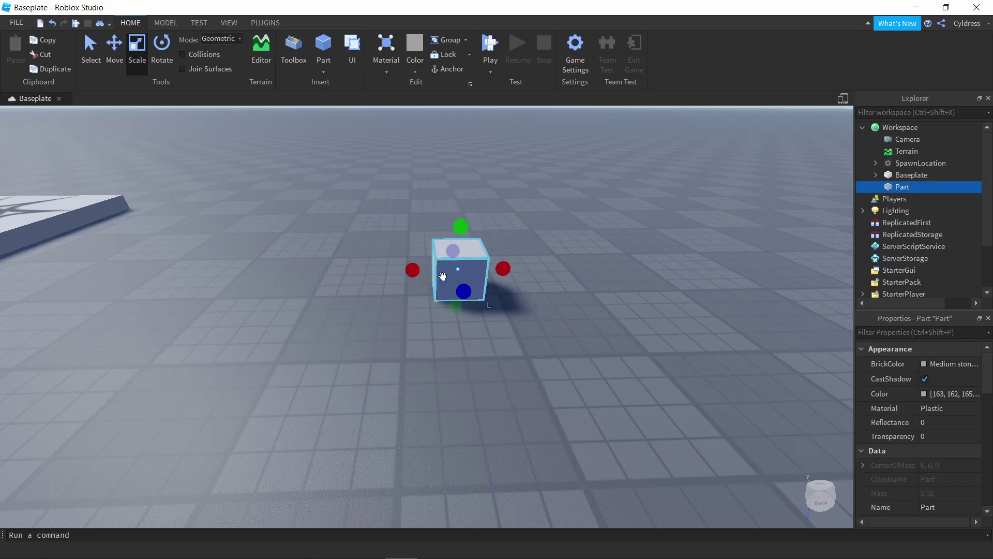
{"action": "left_click", "coordinate": [117, 58]}
{"action": "left_click_drag", "start_coordinate": [464, 179], "coordinate": [464, 108]}
{"action": "right_click", "coordinate": [468, 177]}
{"action": "left_click", "coordinate": [715, 202]}
- Set the cube part's transparency to 0.55
{"action": "left_click", "coordinate": [903, 187]}
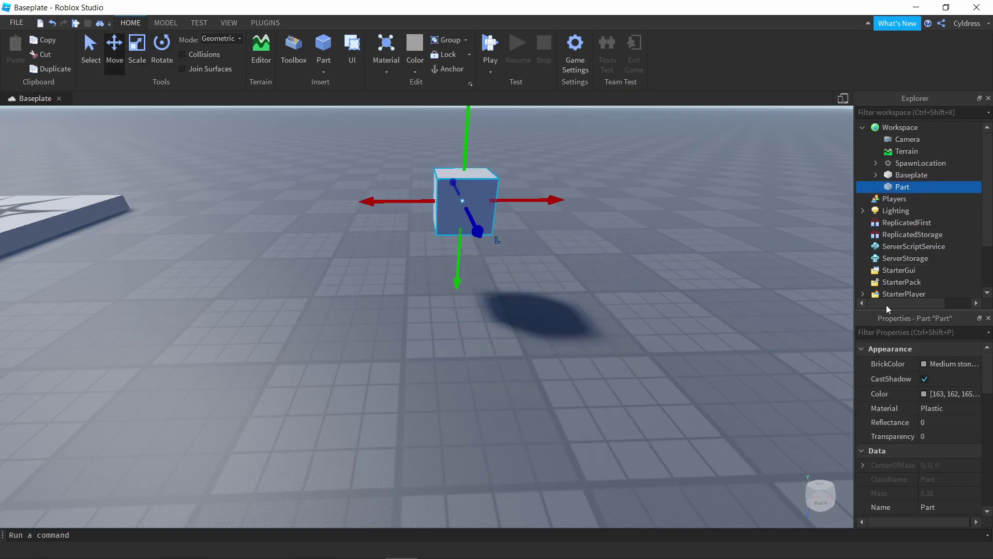
{"action": "left_click", "coordinate": [937, 436]}
{"action": "type", "text": "0.55"}
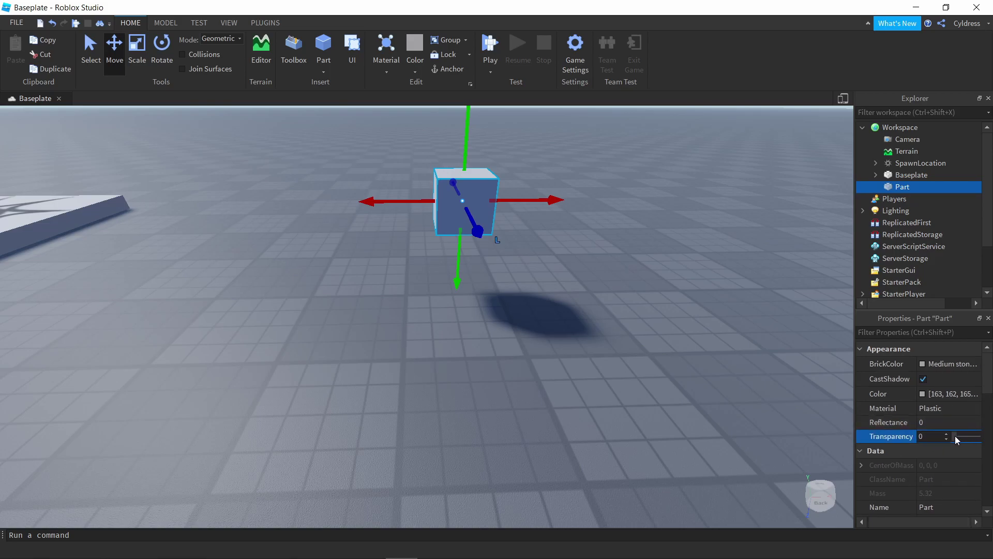
- Examine the semi-transparent cube from close up at a low viewing angle, and select it
{"action": "left_click", "coordinate": [724, 309]}
{"action": "key", "text": "w"}
{"action": "right_click_drag", "start_coordinate": [723, 306], "coordinate": [659, 277]}
{"action": "right_click_drag", "start_coordinate": [643, 229], "coordinate": [636, 219]}
{"action": "key", "text": "s"}
{"action": "right_click_drag", "start_coordinate": [533, 212], "coordinate": [534, 216]}
{"action": "key", "text": "w"}
{"action": "key", "text": "e"}
{"action": "key", "text": "s"}
{"action": "key", "text": "w"}
{"action": "key", "text": "s"}
{"action": "scroll", "coordinate": [537, 215], "scroll_direction": "up", "scroll_amount": 2}
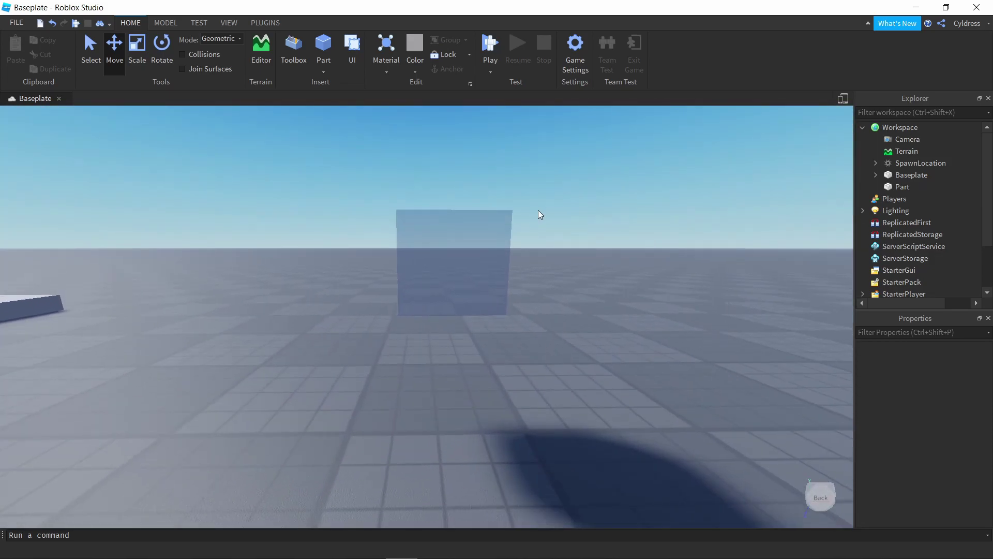
{"action": "left_click", "coordinate": [449, 273]}
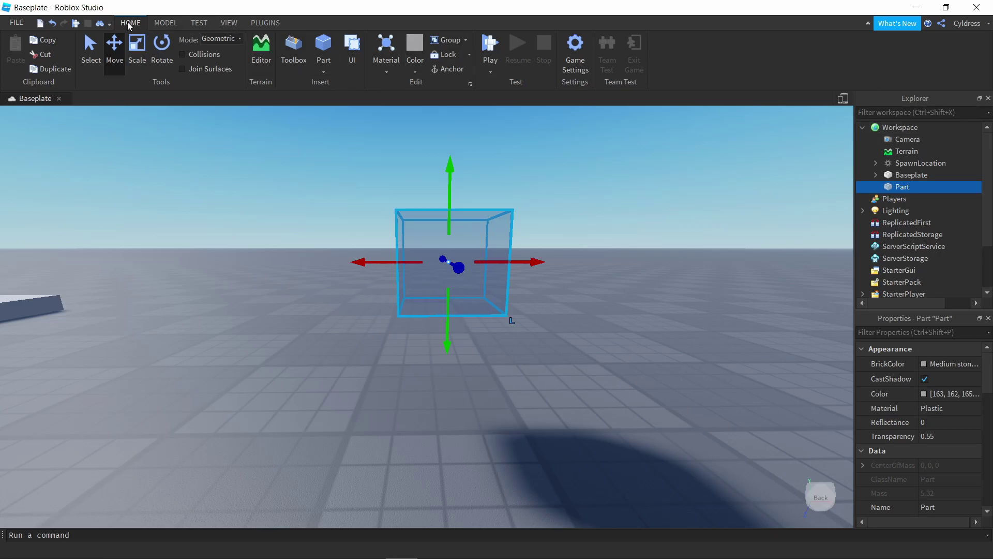
- Hide the Explorer window and display it again
{"action": "left_click", "coordinate": [229, 23]}
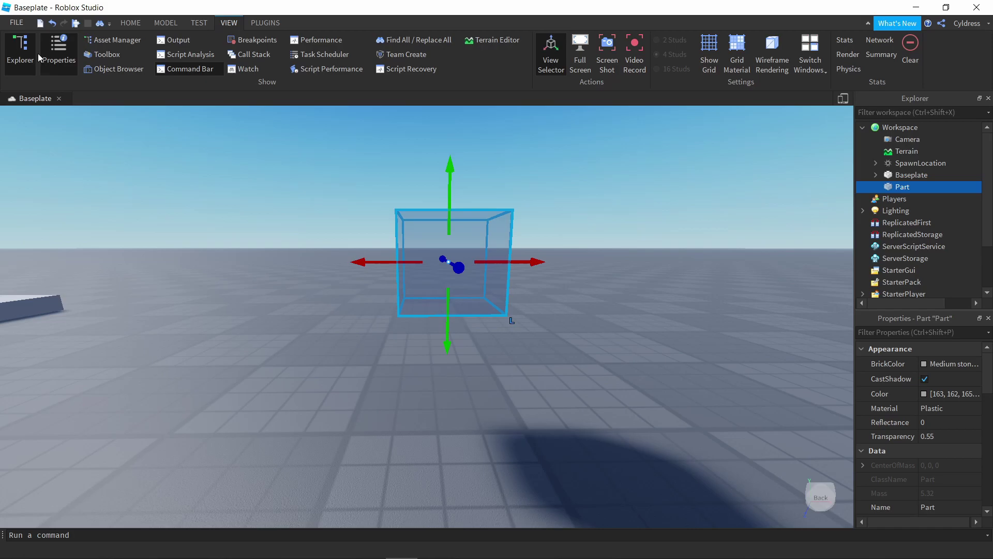
{"action": "left_click", "coordinate": [16, 56]}
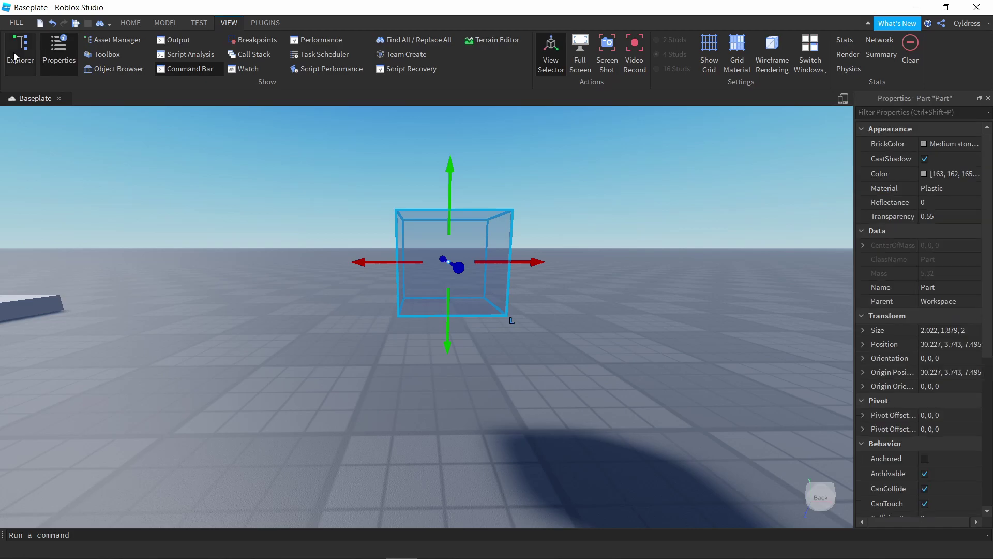
{"action": "left_click", "coordinate": [16, 56]}
{"action": "left_click", "coordinate": [29, 40]}
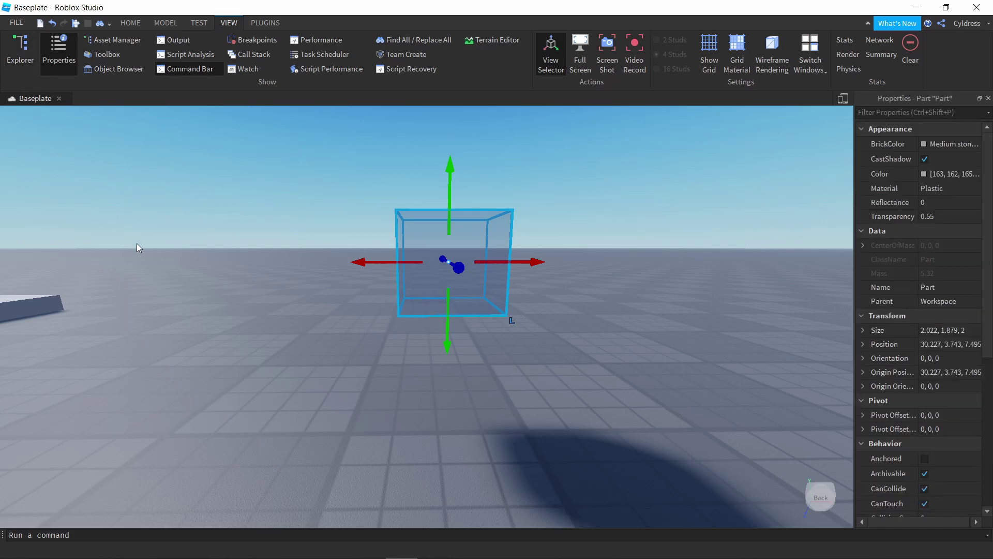
{"action": "left_click", "coordinate": [31, 60]}
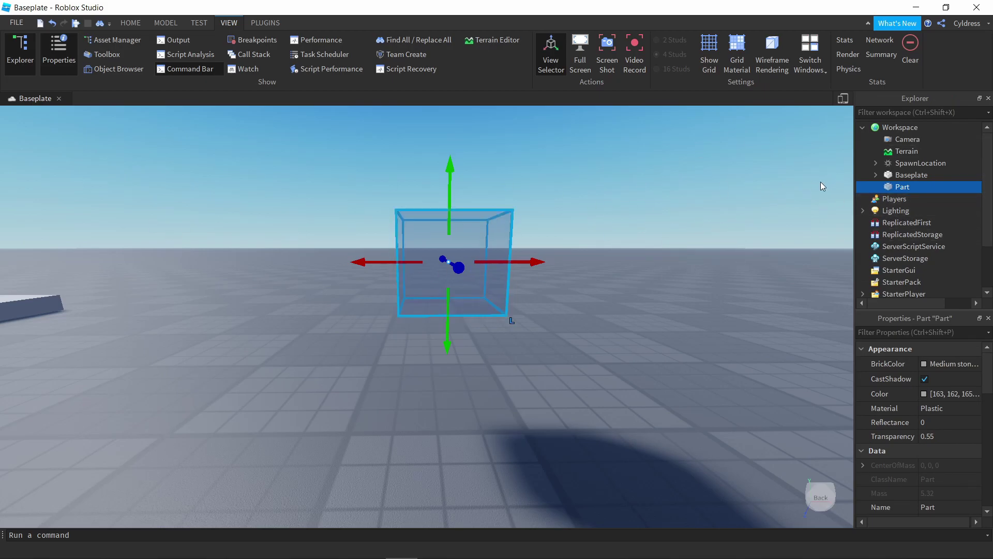
- Add a ParticleEmitter object to the cube part
{"action": "left_click", "coordinate": [916, 187]}
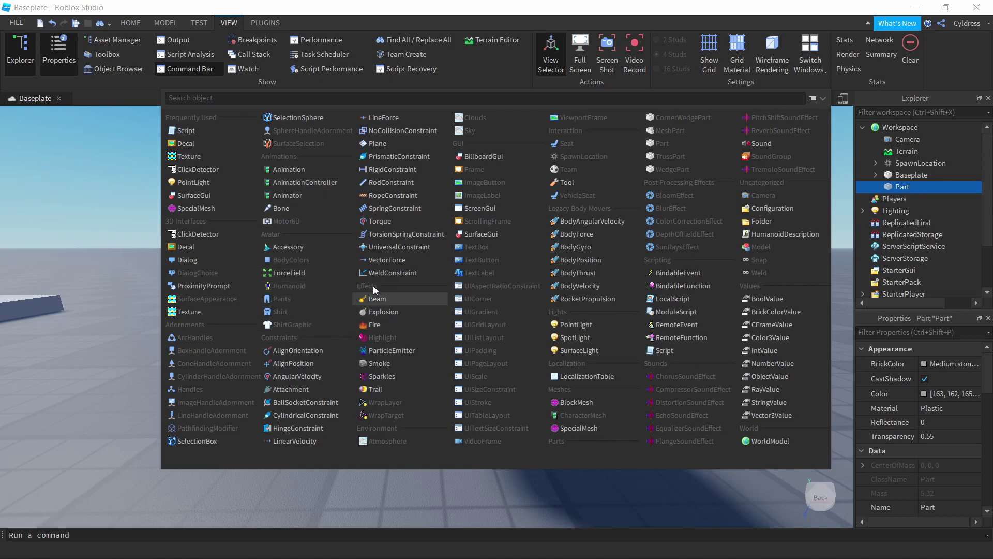
{"action": "left_click", "coordinate": [388, 352]}
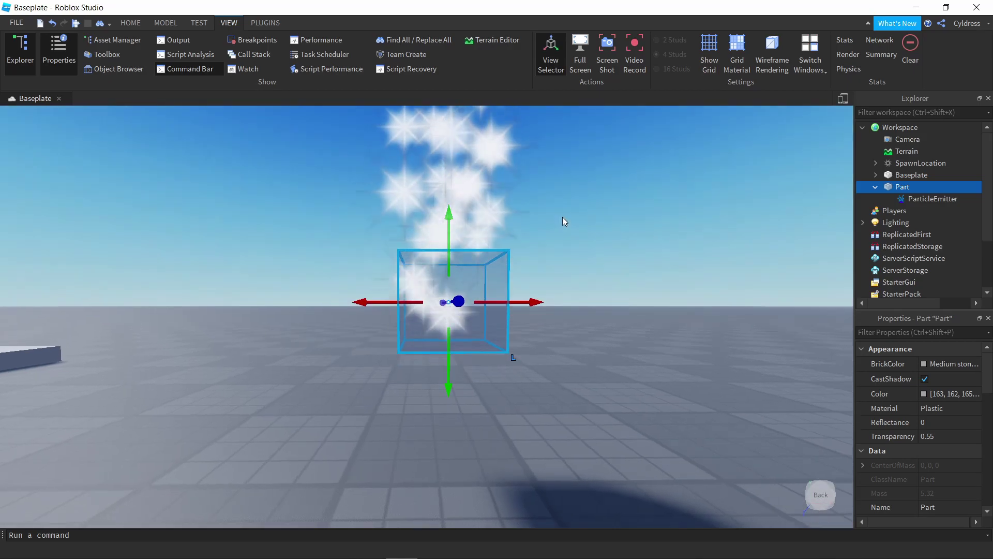
- Examine the particle stream rising from the cube from several angles and distances
{"action": "scroll", "coordinate": [563, 216], "scroll_direction": "up", "scroll_amount": 3}
{"action": "scroll", "coordinate": [563, 217], "scroll_direction": "down", "scroll_amount": 4}
{"action": "right_click_drag", "start_coordinate": [563, 217], "coordinate": [563, 216]}
{"action": "scroll", "coordinate": [563, 216], "scroll_direction": "up", "scroll_amount": 2}
{"action": "right_click_drag", "start_coordinate": [541, 257], "coordinate": [541, 256]}
{"action": "right_click", "coordinate": [521, 272]}
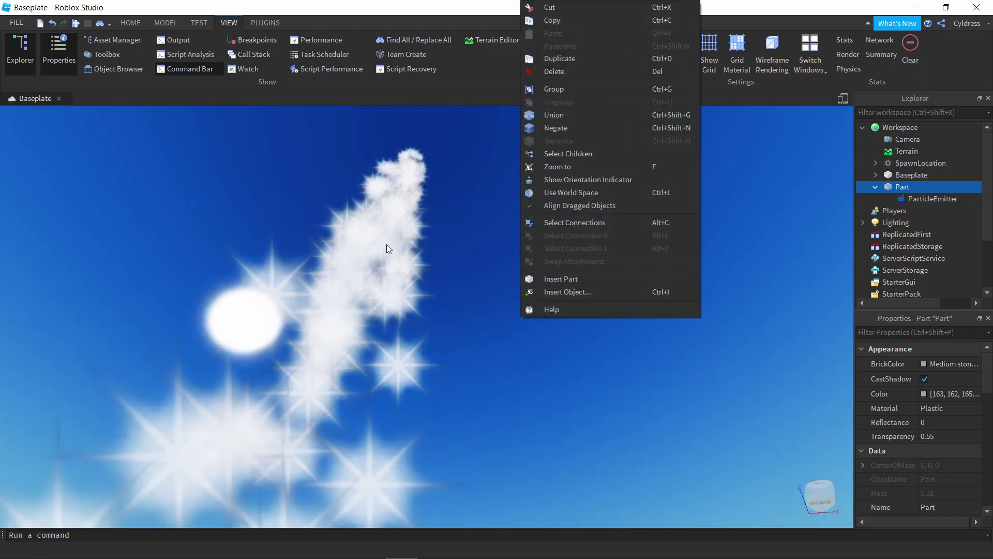
{"action": "left_click", "coordinate": [387, 245]}
{"action": "right_click_drag", "start_coordinate": [473, 281], "coordinate": [473, 281]}
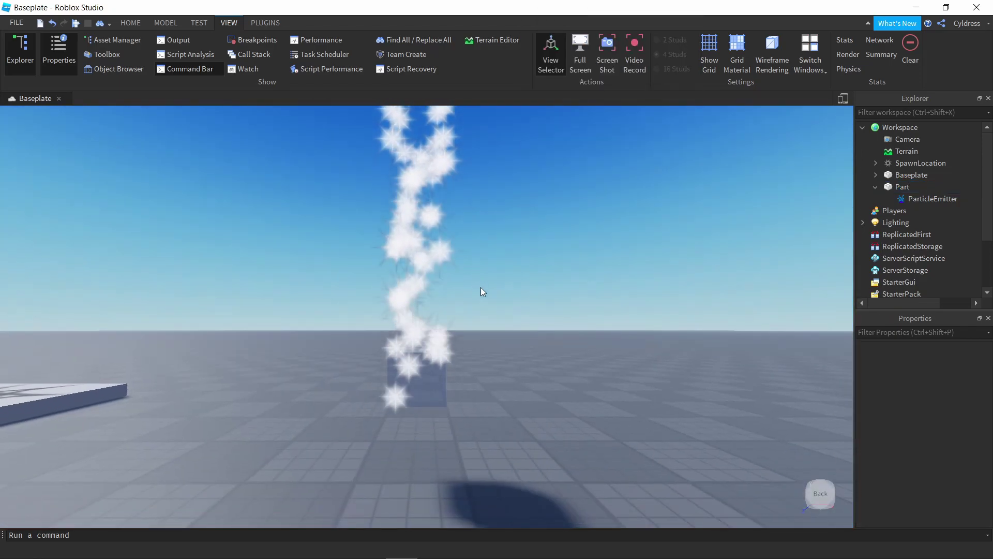
{"action": "scroll", "coordinate": [480, 287], "scroll_direction": "up", "scroll_amount": 2}
{"action": "right_click_drag", "start_coordinate": [474, 333], "coordinate": [471, 332]}
{"action": "scroll", "coordinate": [473, 332], "scroll_direction": "up", "scroll_amount": 1}
{"action": "scroll", "coordinate": [474, 332], "scroll_direction": "up", "scroll_amount": 2}
{"action": "scroll", "coordinate": [470, 332], "scroll_direction": "down", "scroll_amount": 2}
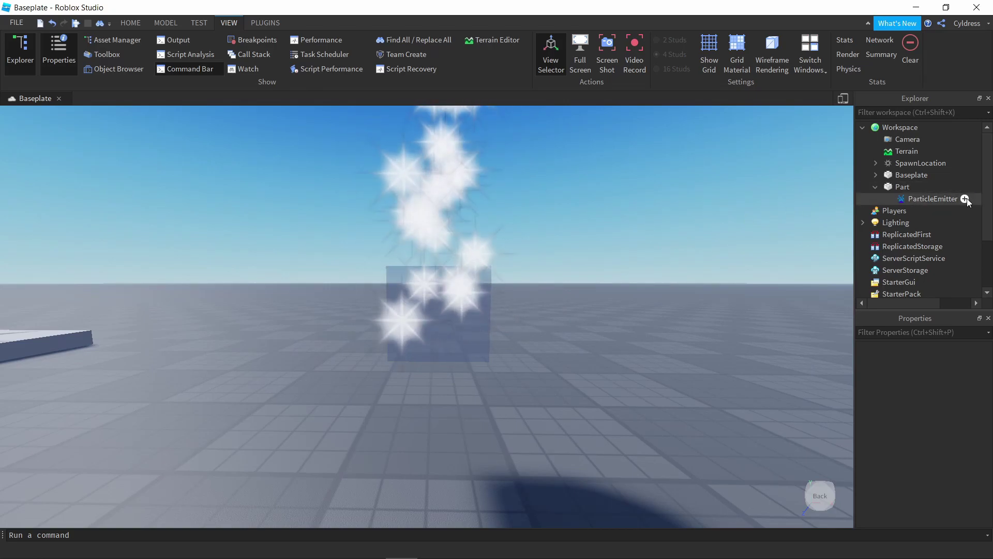
- Select the cube's ParticleEmitter to display its properties, without adding any child object
{"action": "left_click", "coordinate": [966, 199]}
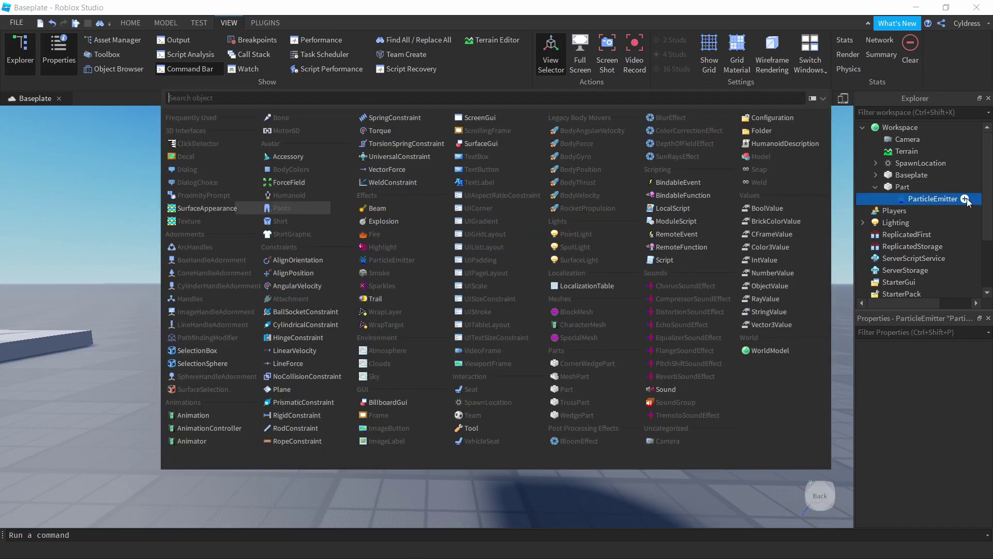
{"action": "left_click", "coordinate": [921, 203]}
{"action": "left_click", "coordinate": [920, 204]}
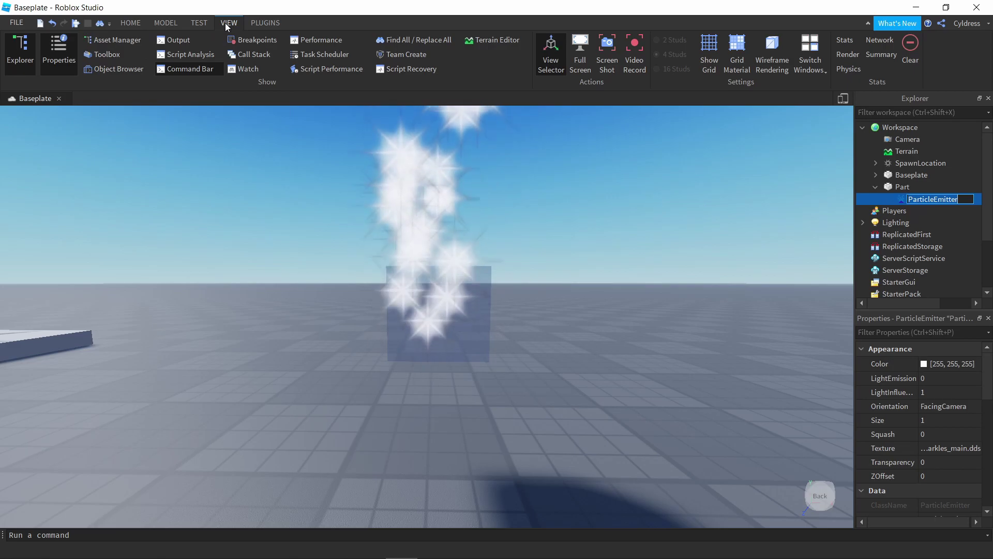
- Open the Toolbox and switch its asset category to Images
{"action": "left_click", "coordinate": [99, 56]}
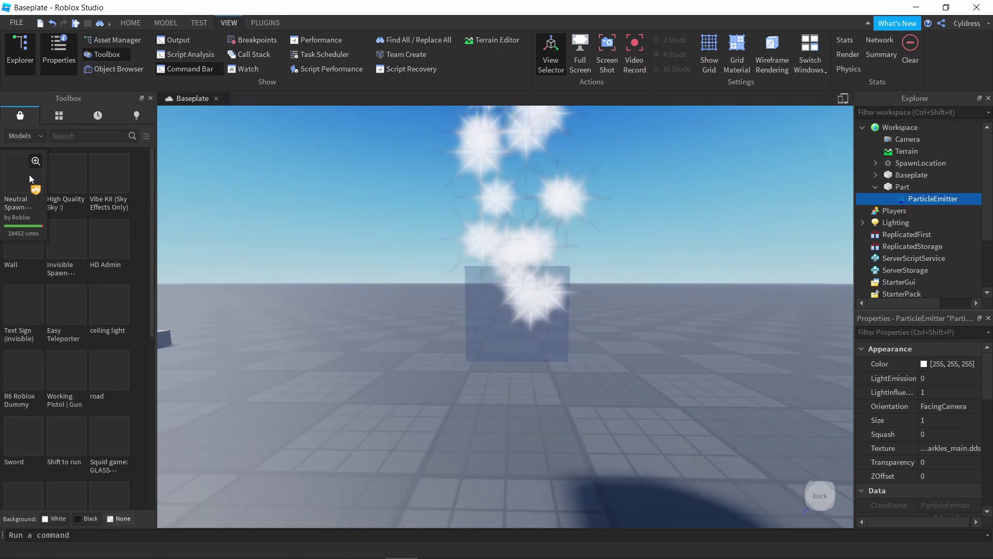
{"action": "left_click", "coordinate": [25, 136]}
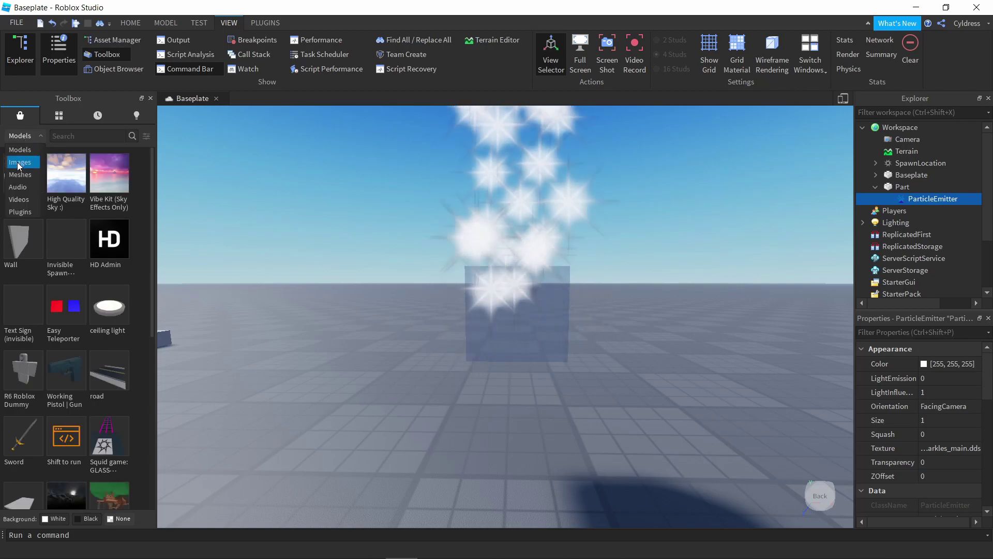
{"action": "left_click", "coordinate": [20, 162]}
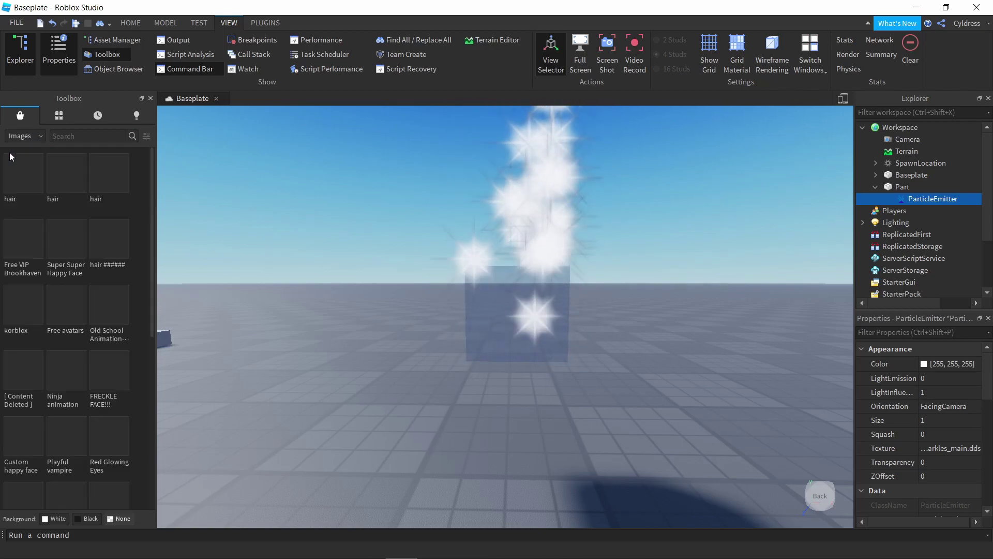
- Browse the Toolbox images for a possible particle texture
{"action": "scroll", "coordinate": [70, 254], "scroll_direction": "down", "scroll_amount": 5}
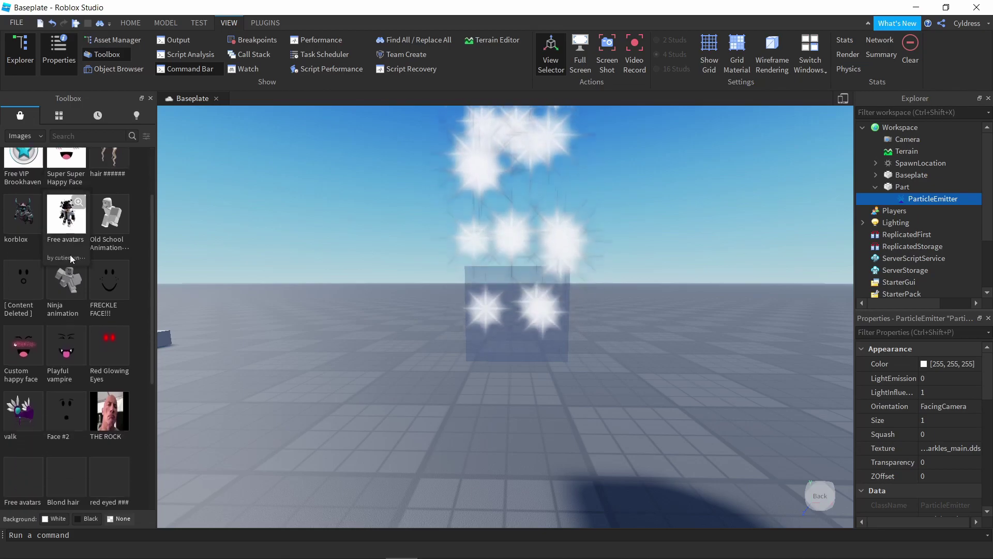
{"action": "scroll", "coordinate": [70, 255], "scroll_direction": "down", "scroll_amount": 2}
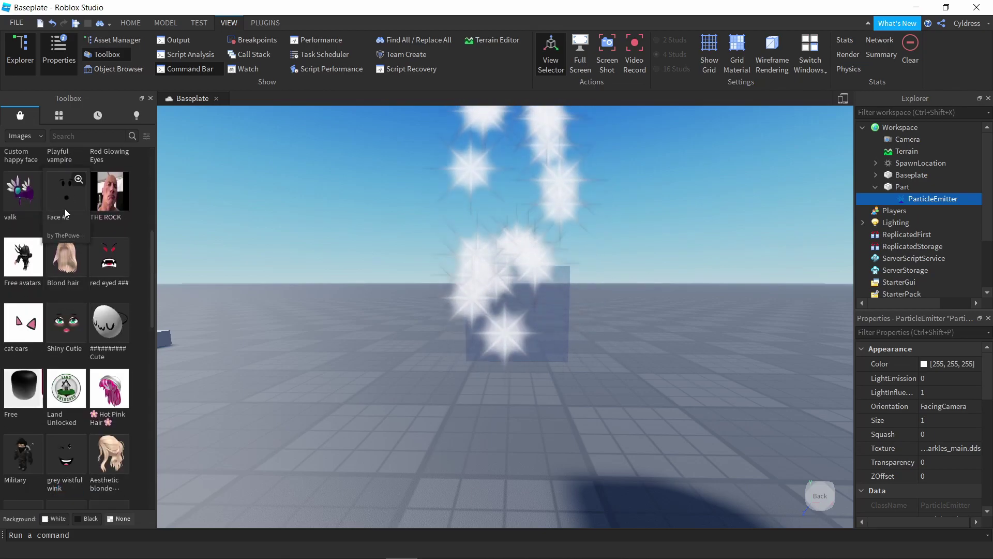
{"action": "scroll", "coordinate": [64, 209], "scroll_direction": "down", "scroll_amount": 3}
{"action": "scroll", "coordinate": [61, 215], "scroll_direction": "down", "scroll_amount": 10}
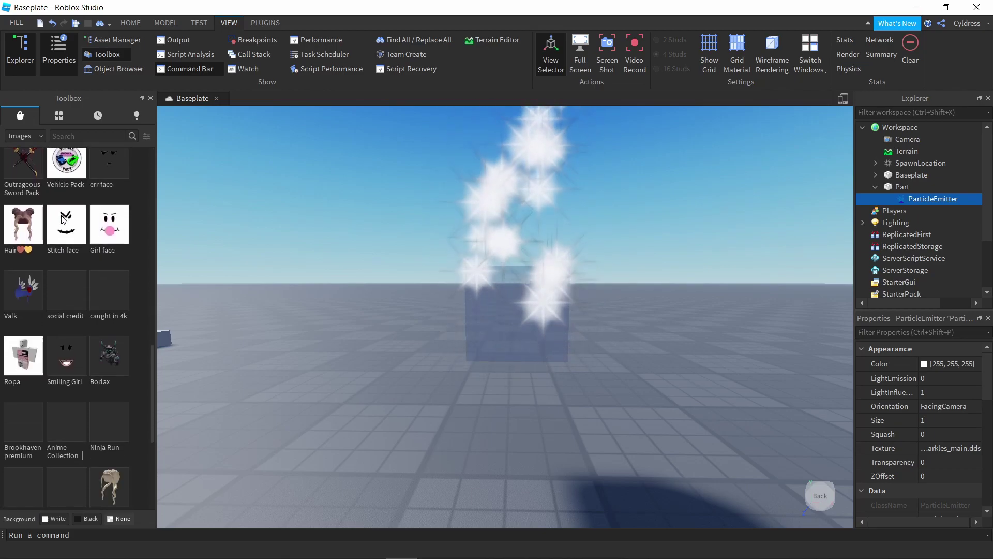
{"action": "scroll", "coordinate": [61, 216], "scroll_direction": "down", "scroll_amount": 3}
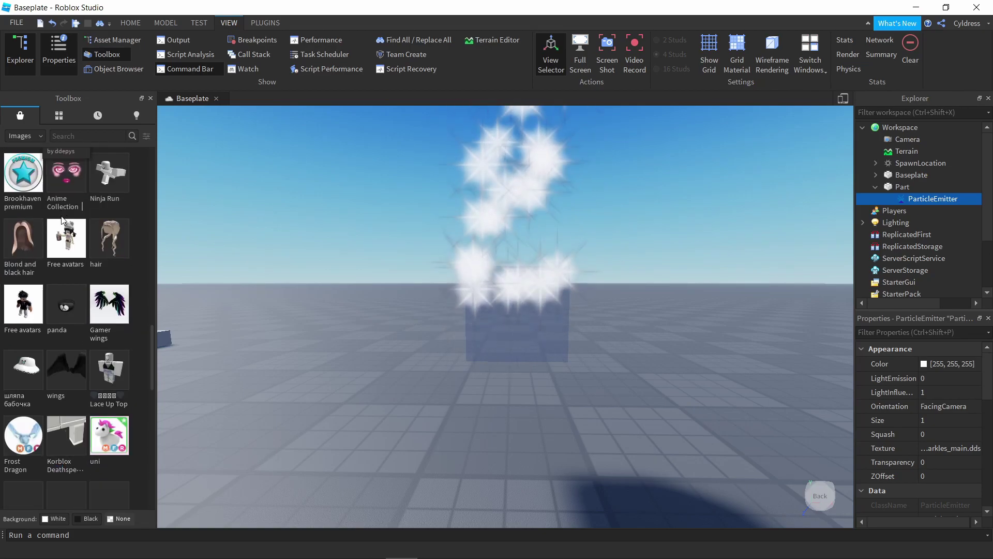
{"action": "scroll", "coordinate": [97, 352], "scroll_direction": "down", "scroll_amount": 8}
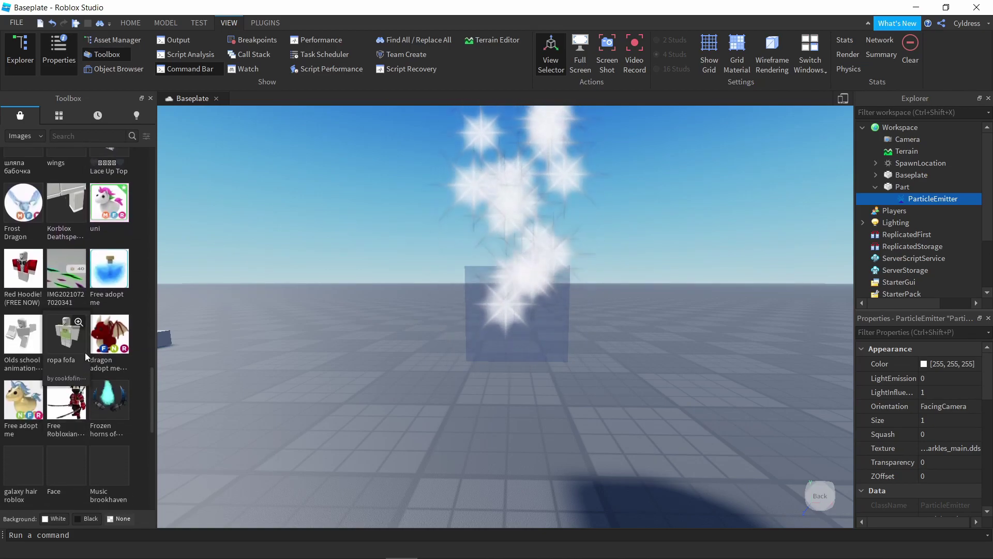
{"action": "scroll", "coordinate": [85, 352], "scroll_direction": "down", "scroll_amount": 6}
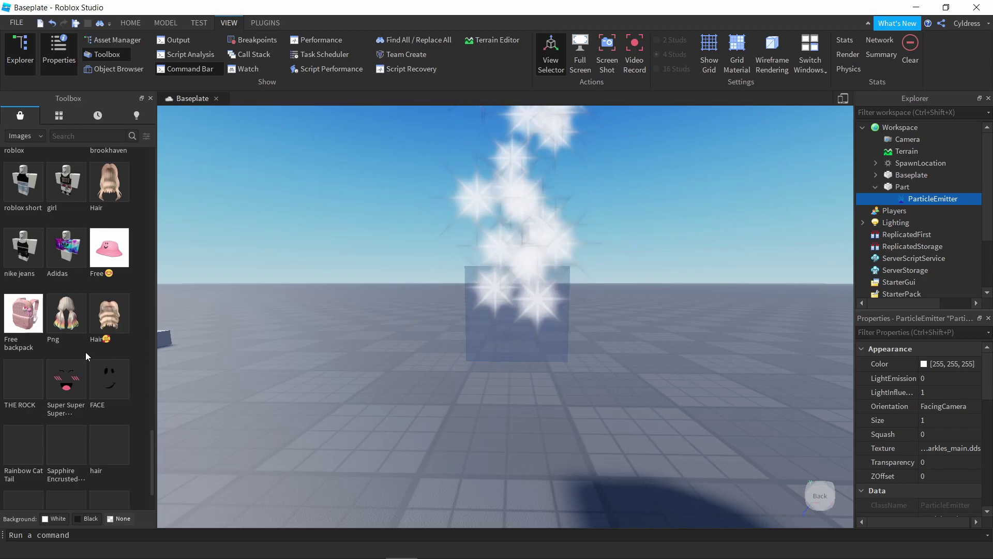
- Search the Toolbox images for "circle" and insert a plain white Circle image under the ParticleEmitter
{"action": "left_click", "coordinate": [96, 137]}
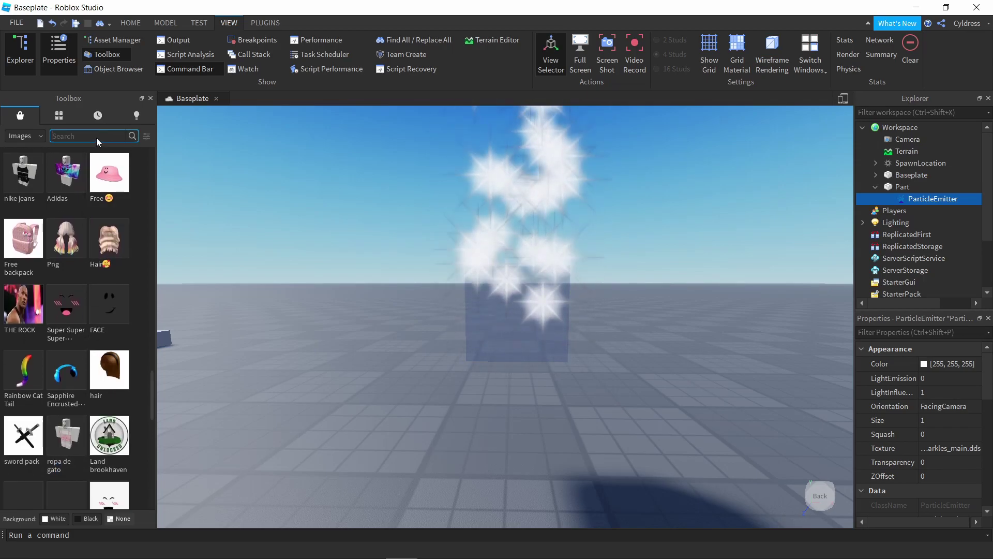
{"action": "type", "text": "circ"}
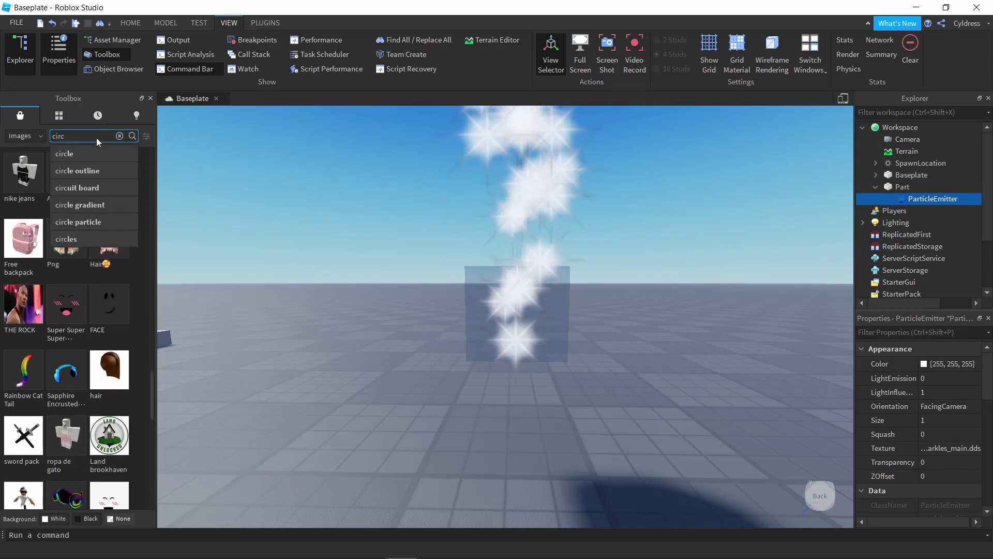
{"action": "left_click", "coordinate": [93, 153]}
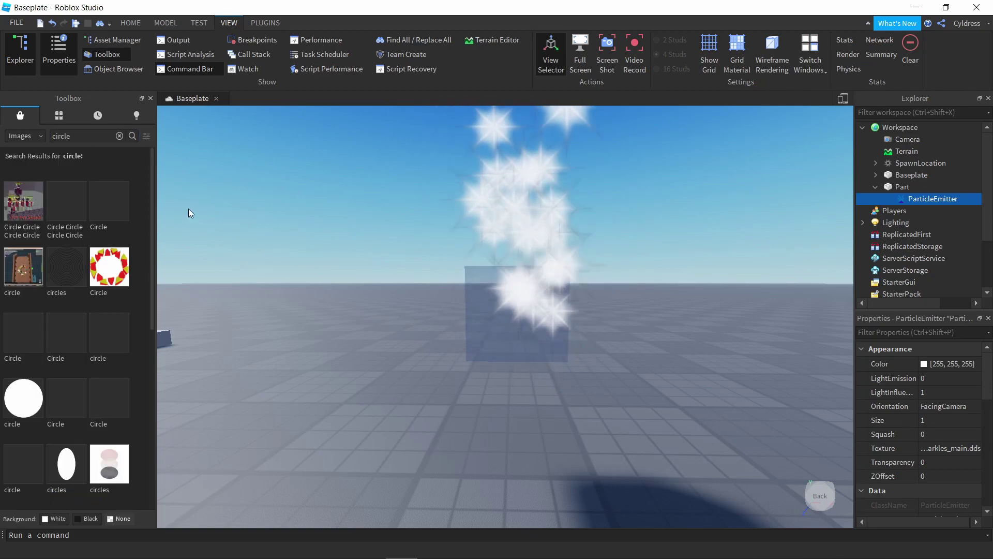
{"action": "left_click", "coordinate": [71, 351]}
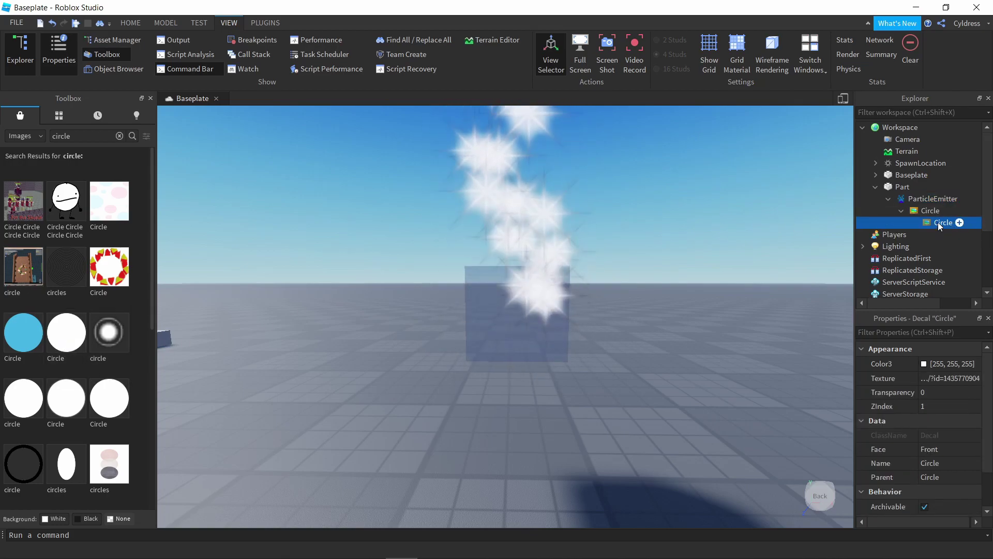
- Copy the Circle decal's texture ID and delete both inserted Circle decals from the ParticleEmitter
{"action": "key", "text": "Delete"}
{"action": "left_click", "coordinate": [929, 209]}
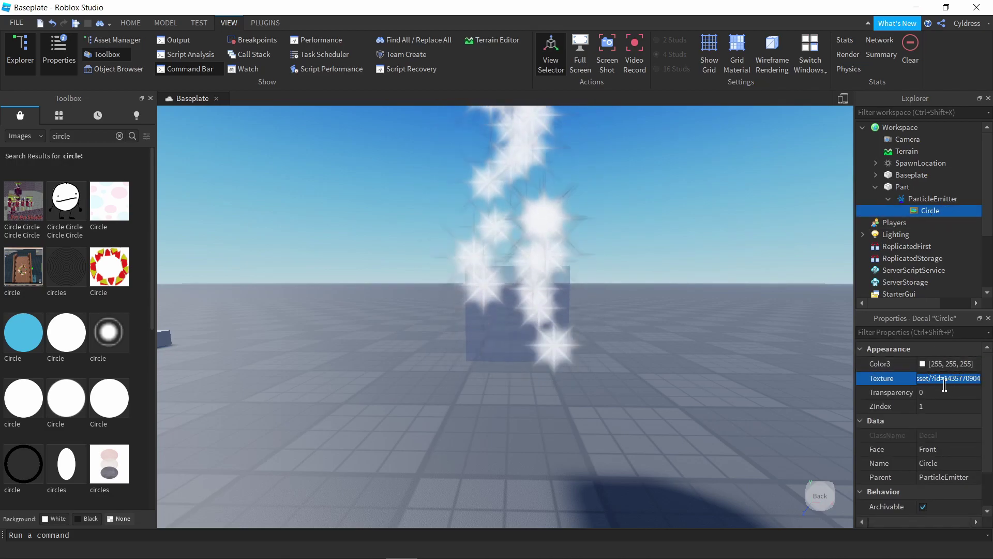
{"action": "right_click", "coordinate": [936, 210]}
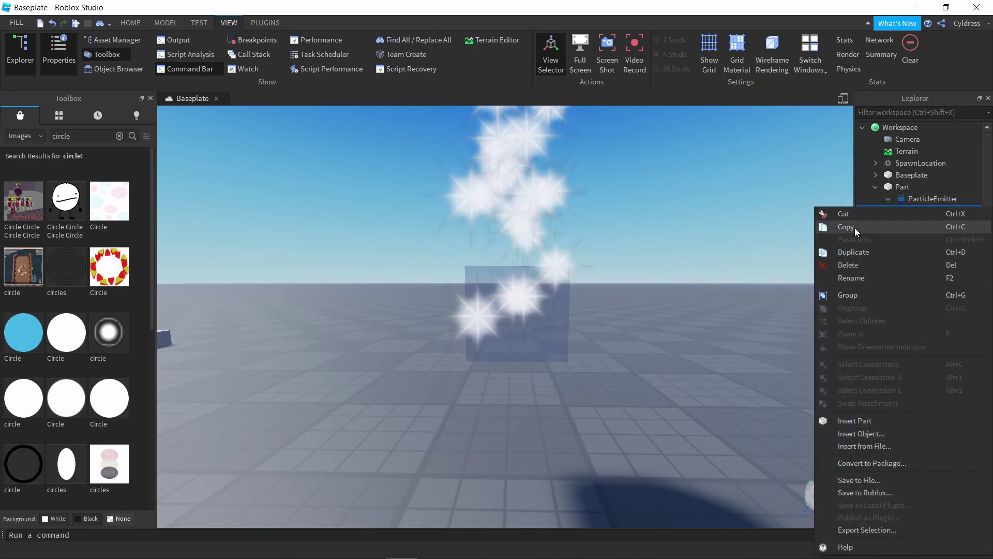
{"action": "left_click", "coordinate": [853, 264]}
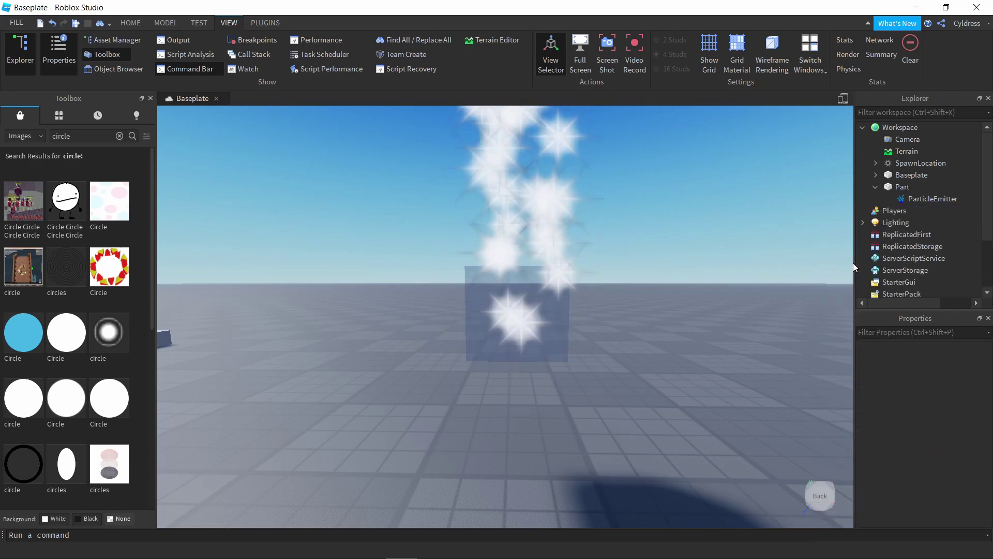
{"action": "left_click", "coordinate": [931, 199]}
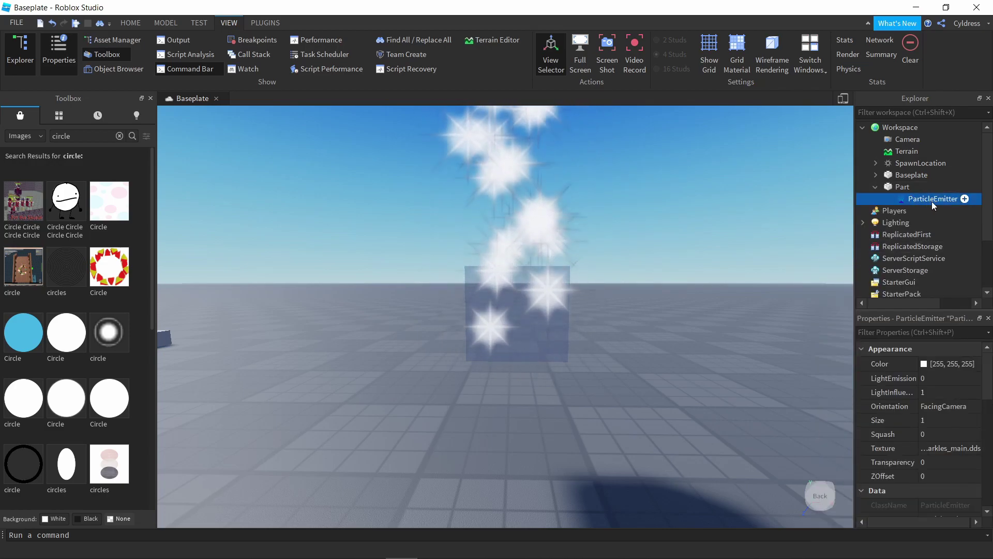
{"action": "left_click", "coordinate": [943, 449]}
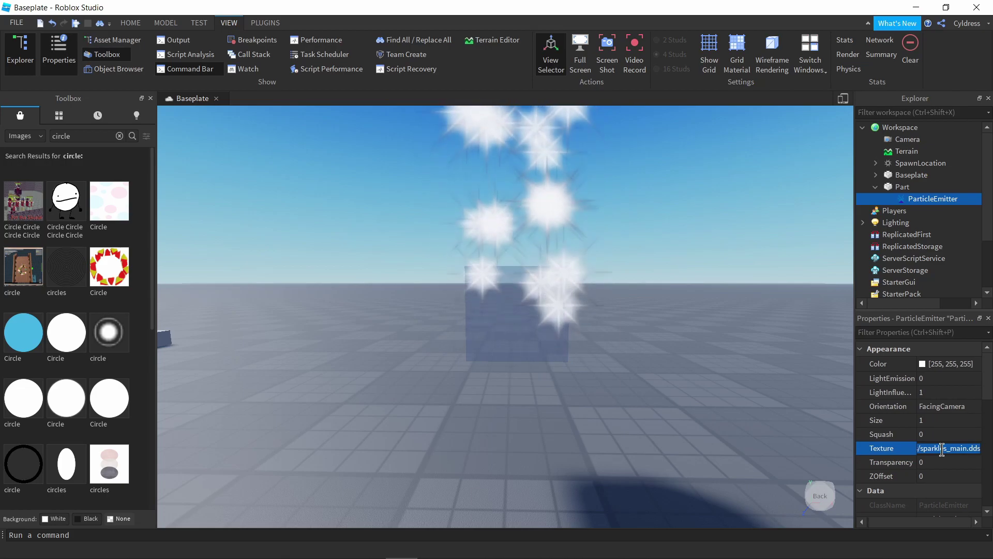
{"action": "key", "text": "ctrl+v"}
{"action": "key", "text": "Return"}
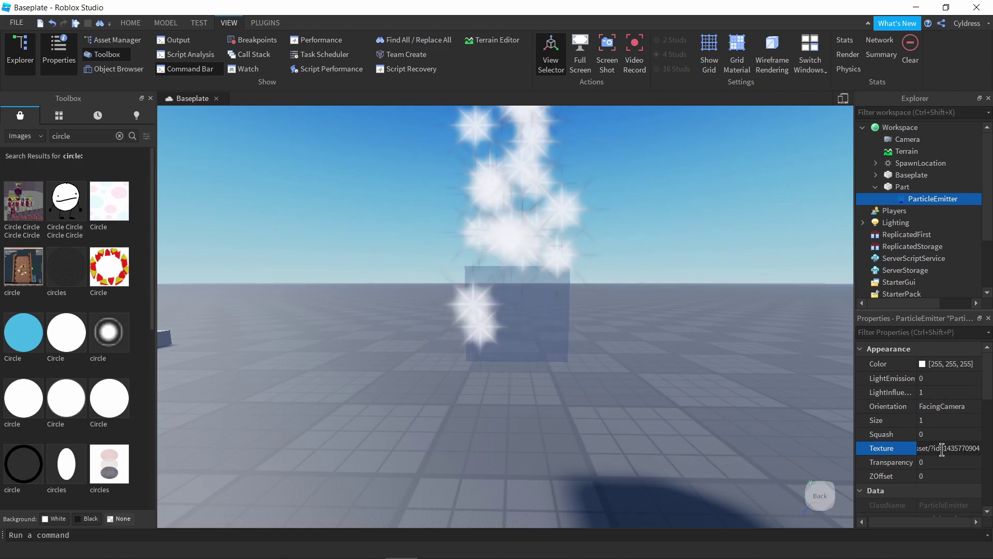
{"action": "right_click_drag", "start_coordinate": [712, 355], "coordinate": [712, 359]}
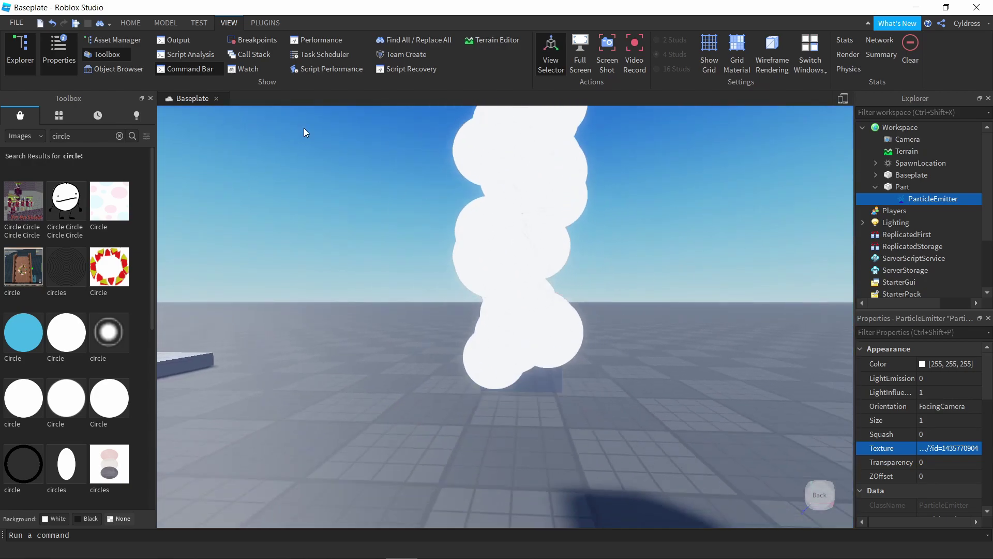
{"action": "left_click", "coordinate": [150, 98]}
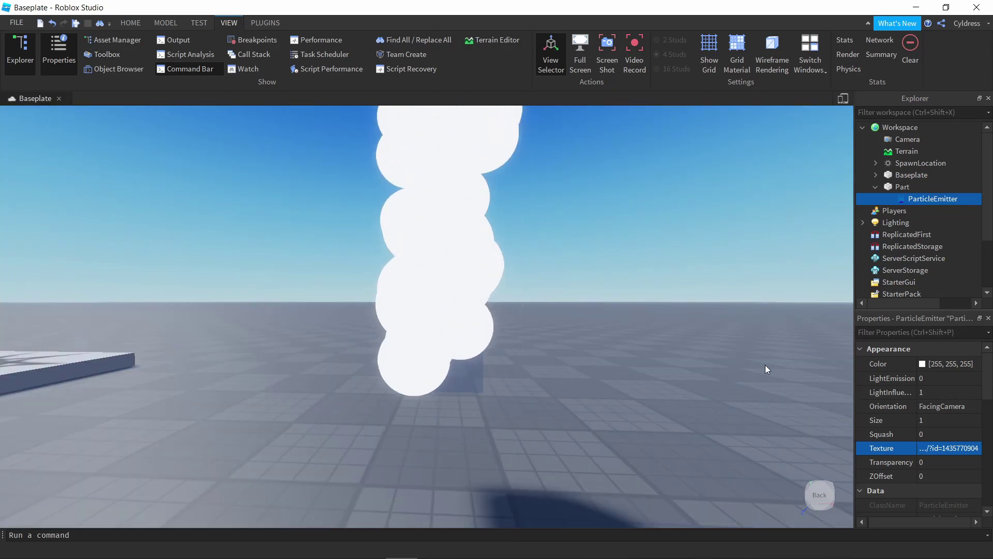
- Set the ParticleEmitter's LightEmission to 1
{"action": "left_click", "coordinate": [935, 378]}
{"action": "left_click_drag", "start_coordinate": [954, 379], "coordinate": [964, 378]}
{"action": "left_click_drag", "start_coordinate": [975, 379], "coordinate": [981, 379]}
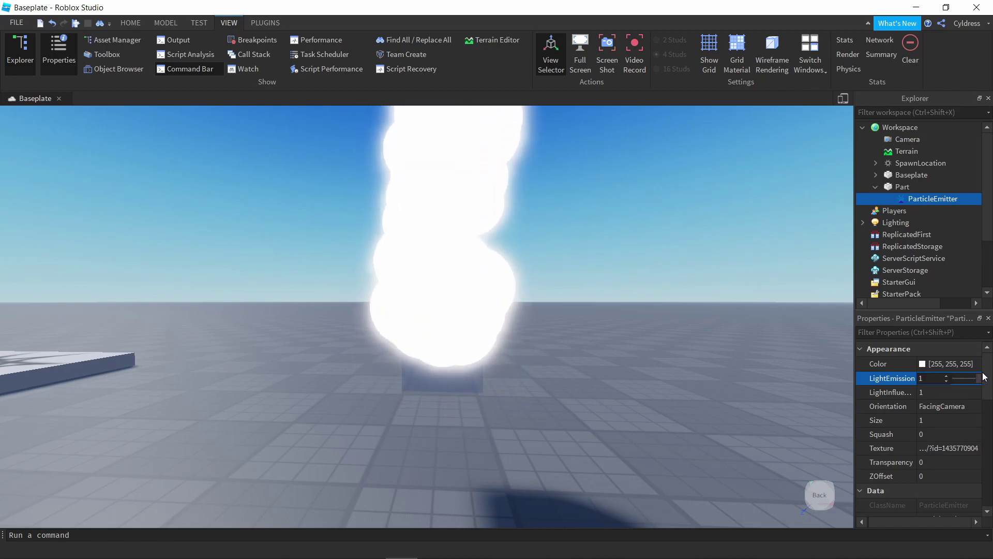
- Set the ParticleEmitter's LightInfluence to 0 and examine the particle stream from different angles
{"action": "left_click", "coordinate": [952, 390]}
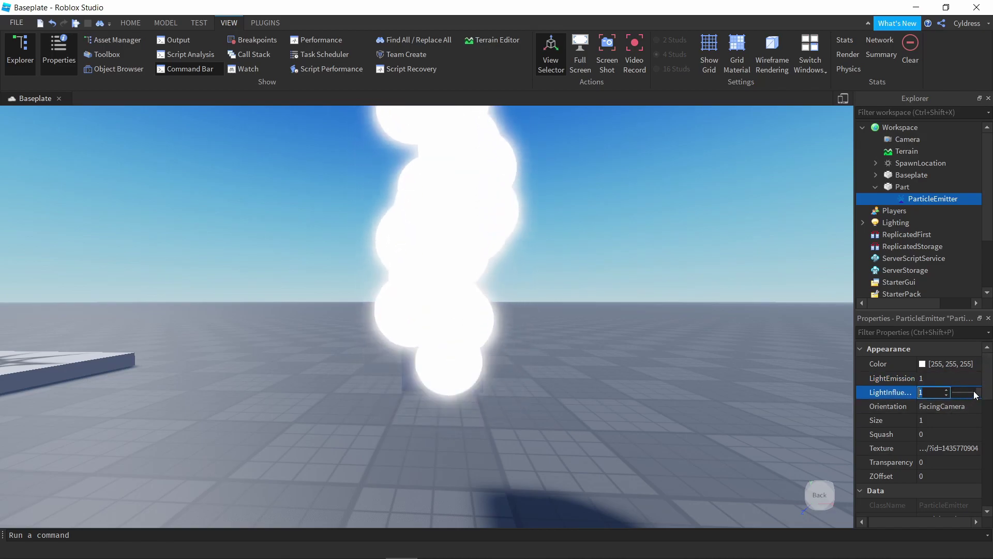
{"action": "left_click_drag", "start_coordinate": [978, 393], "coordinate": [927, 403]}
{"action": "right_click_drag", "start_coordinate": [683, 383], "coordinate": [674, 382]}
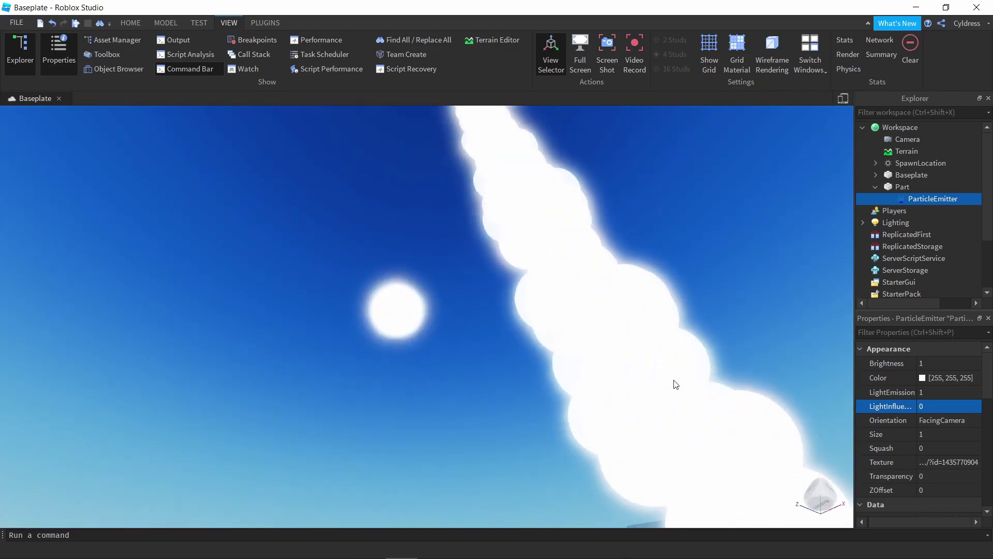
{"action": "right_click_drag", "start_coordinate": [453, 342], "coordinate": [451, 334]}
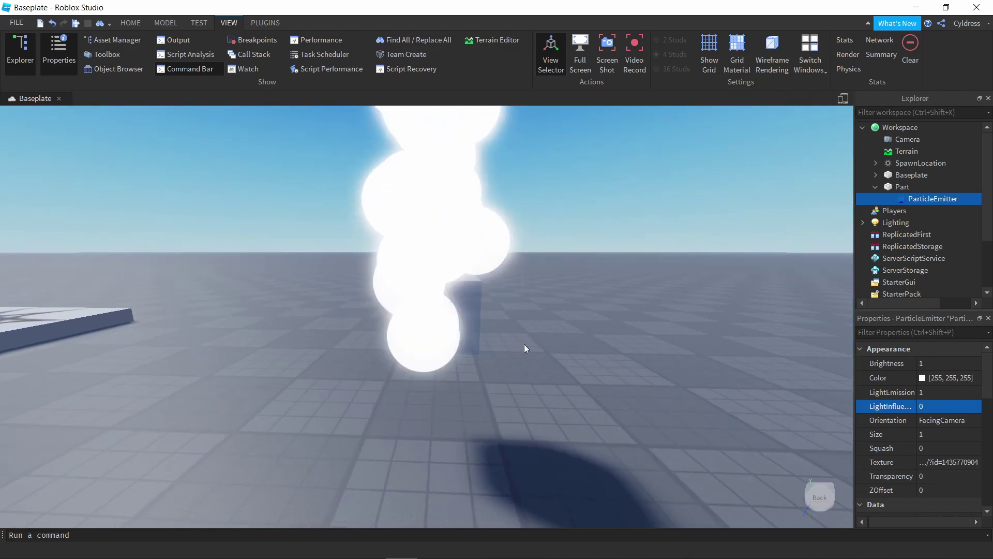
- Restore the ParticleEmitter's LightInfluence to 1
{"action": "left_click", "coordinate": [950, 407]}
{"action": "left_click_drag", "start_coordinate": [953, 408], "coordinate": [915, 412]}
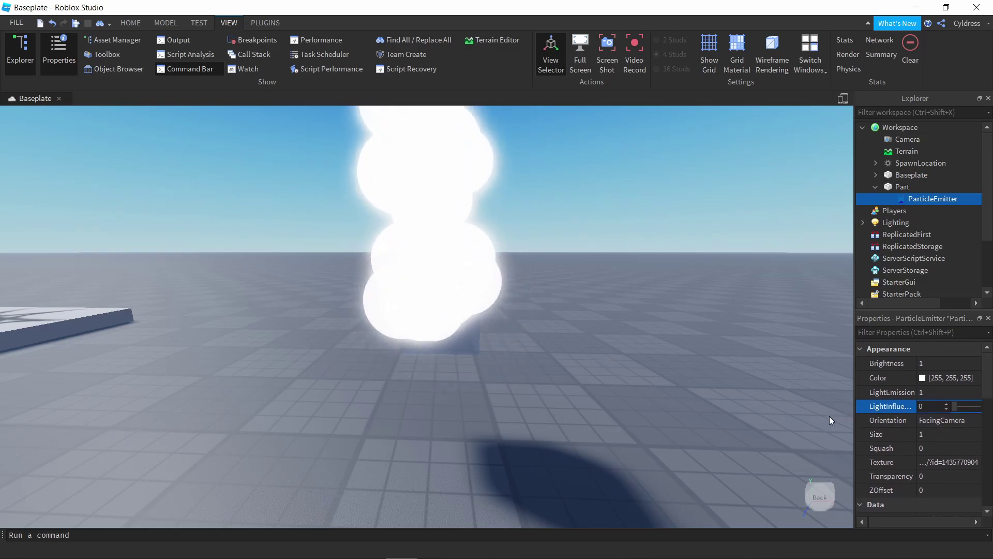
{"action": "left_click_drag", "start_coordinate": [954, 408], "coordinate": [991, 405]}
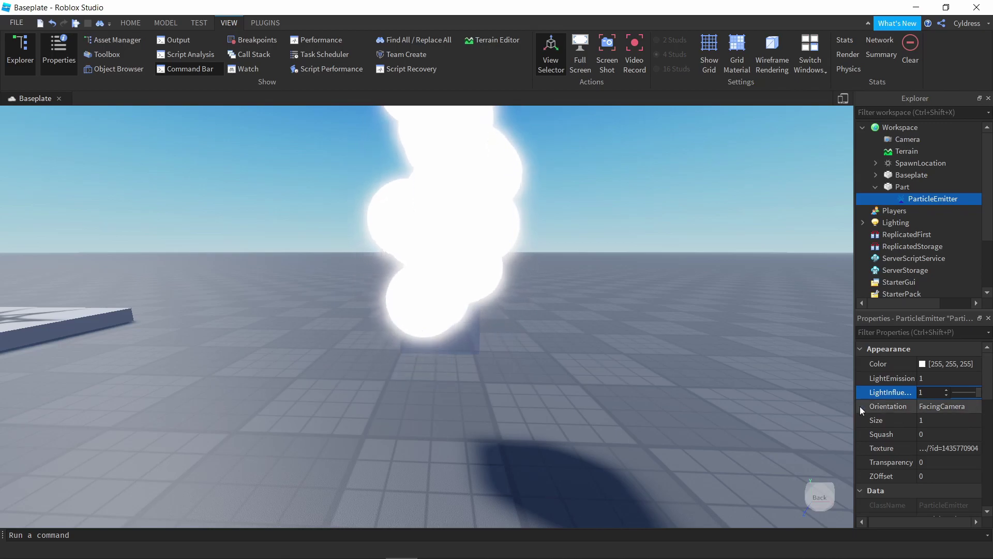